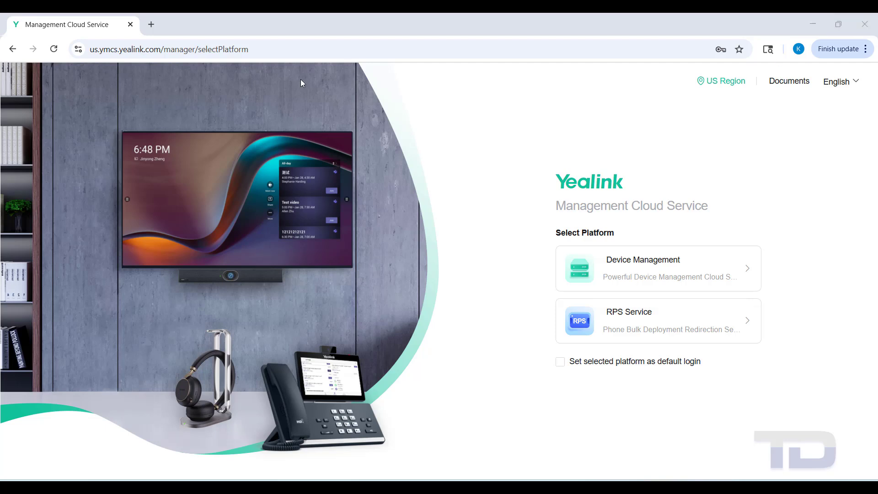
Select the portal web address, then choose the Device Management card.
{"action": "left_click_drag", "start_coordinate": [90, 49], "coordinate": [167, 53]}
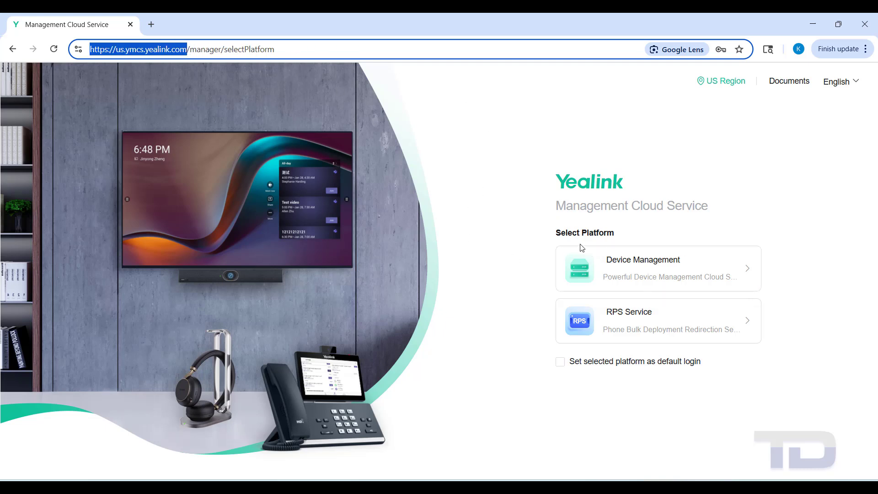
{"action": "left_click", "coordinate": [608, 279]}
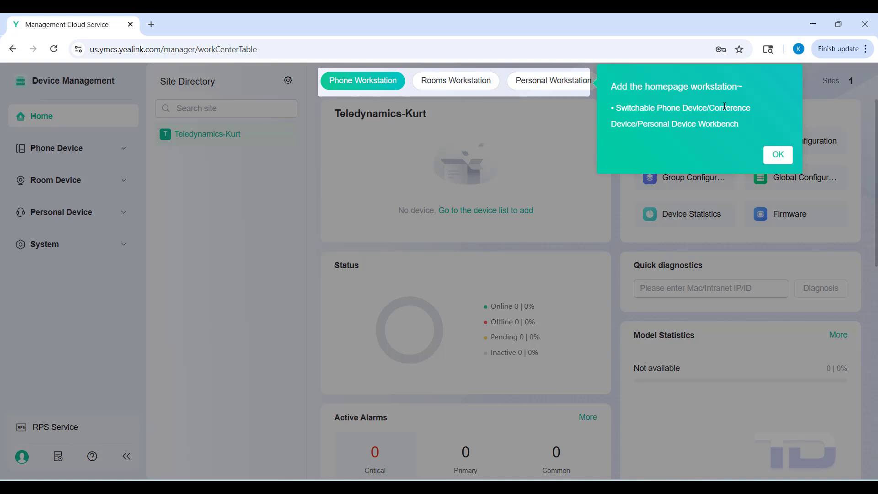
Dismiss the workstation tip and go to Phone Device > Device > Device List.
{"action": "left_click", "coordinate": [778, 155]}
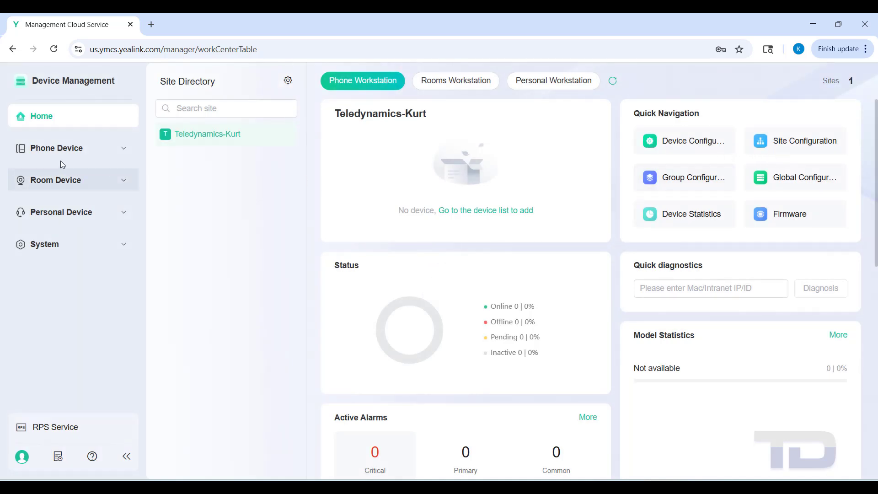
{"action": "left_click", "coordinate": [43, 152]}
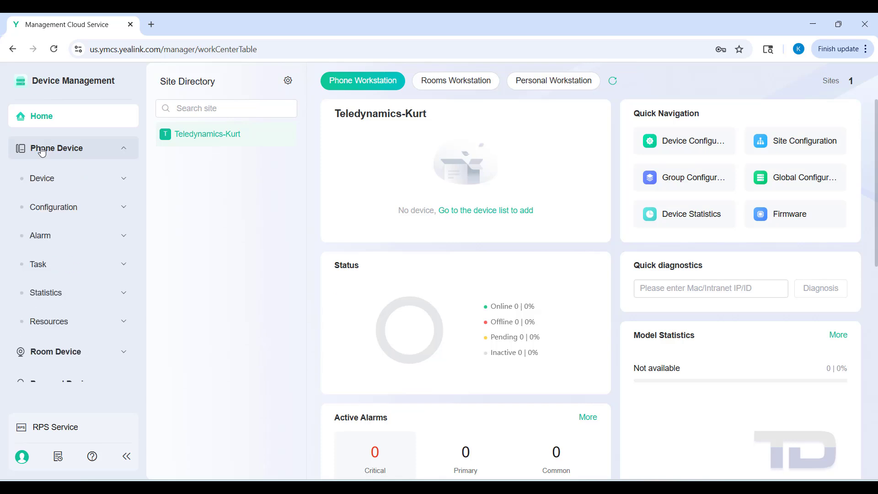
{"action": "left_click", "coordinate": [46, 185]}
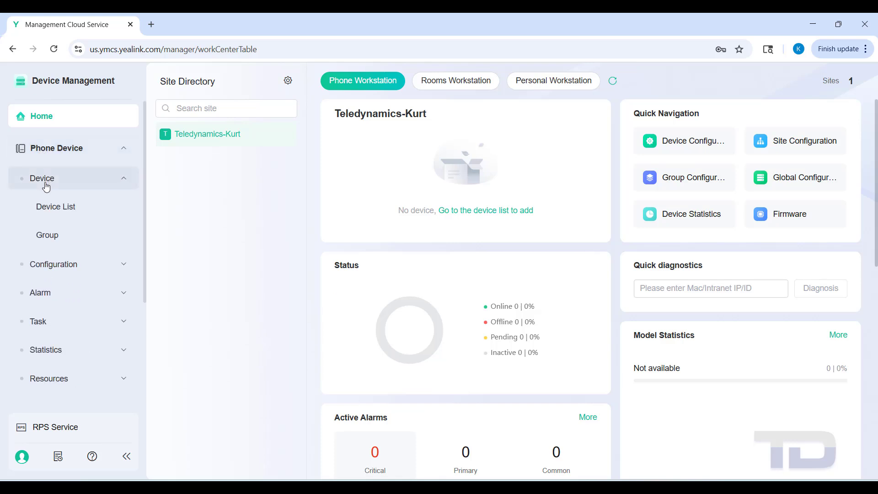
{"action": "left_click", "coordinate": [49, 211]}
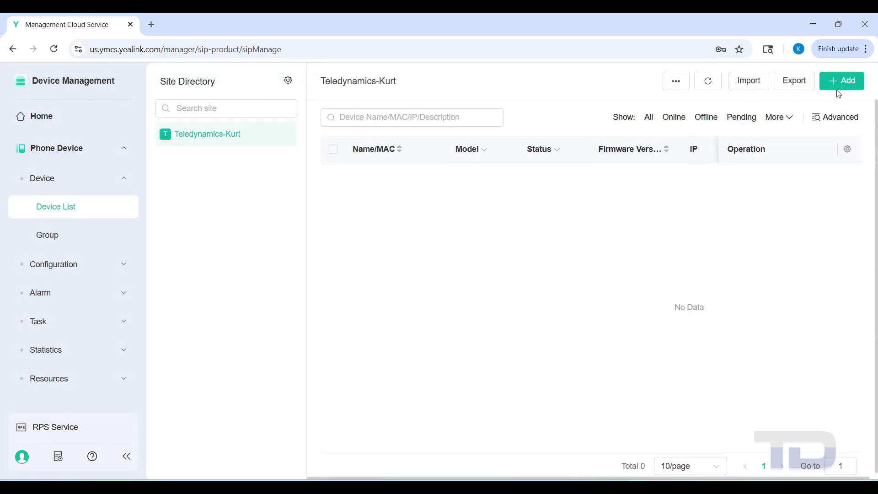
Add a new device named 'W70B Shop' and enter its MAC/machine ID.
{"action": "left_click", "coordinate": [849, 82]}
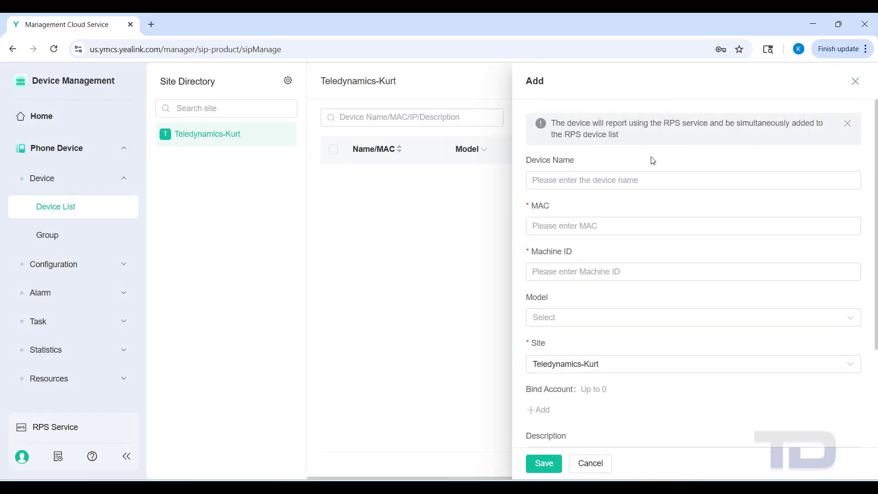
{"action": "left_click", "coordinate": [527, 185]}
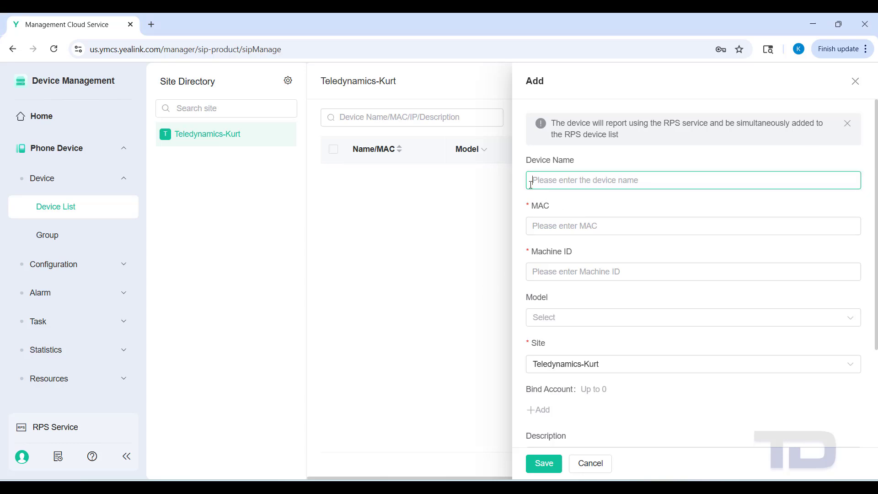
{"action": "type", "text": "W70B"}
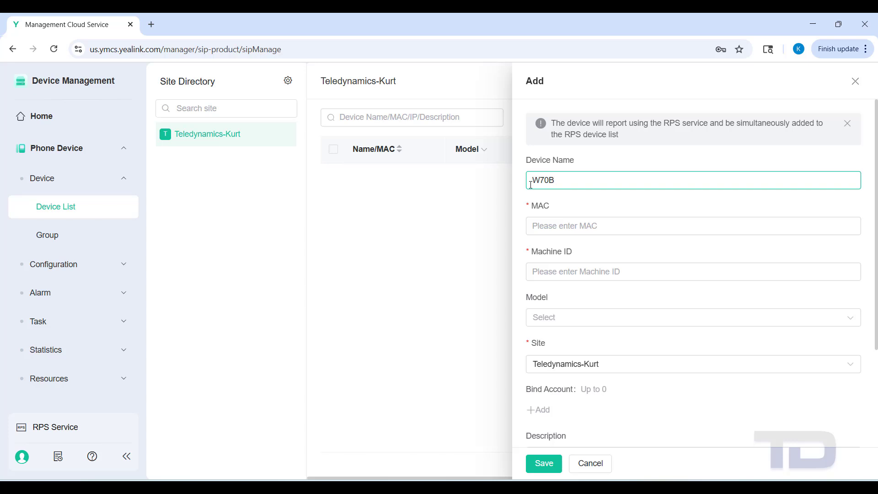
{"action": "type", "text": " Shop"}
{"action": "left_click", "coordinate": [541, 227]}
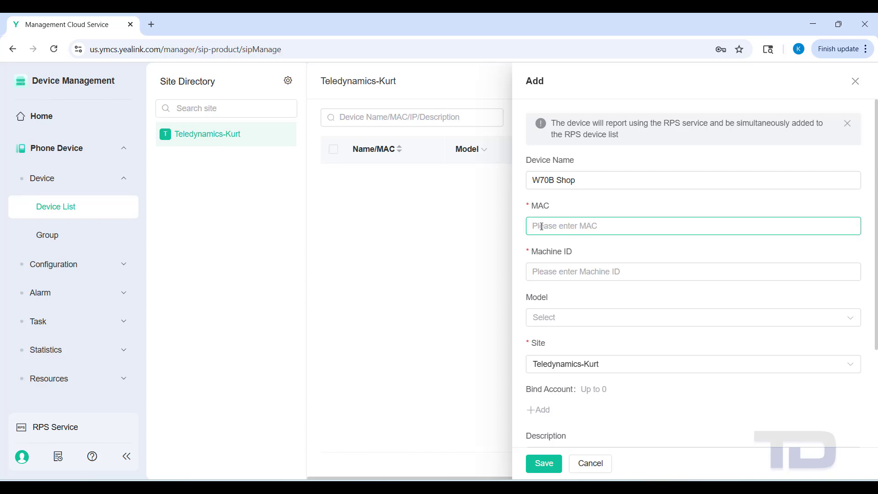
{"action": "type", "text": "2"}
{"action": "type", "text": "49"}
{"action": "type", "text": "49a"}
{"action": "type", "text": "d"}
{"action": "type", "text": "8"}
{"action": "type", "text": "d"}
{"action": "type", "text": "2"}
{"action": "type", "text": "f"}
{"action": "type", "text": "f7fb"}
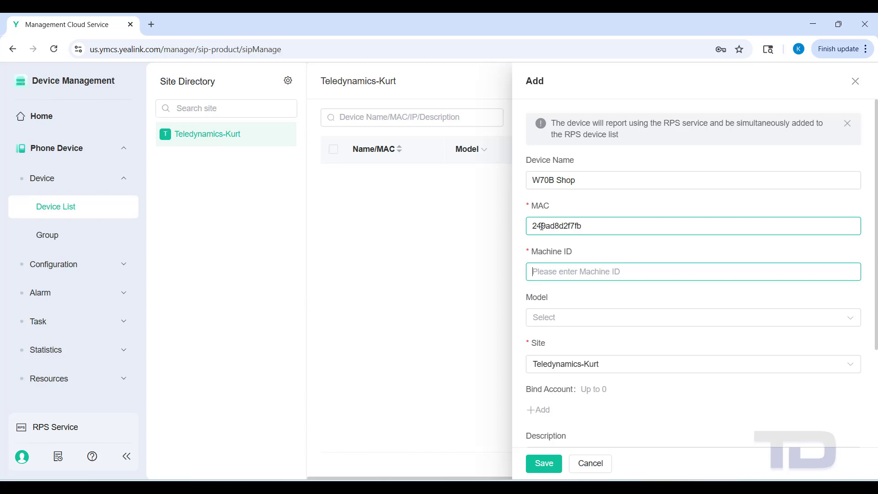
{"action": "type", "text": "802"}
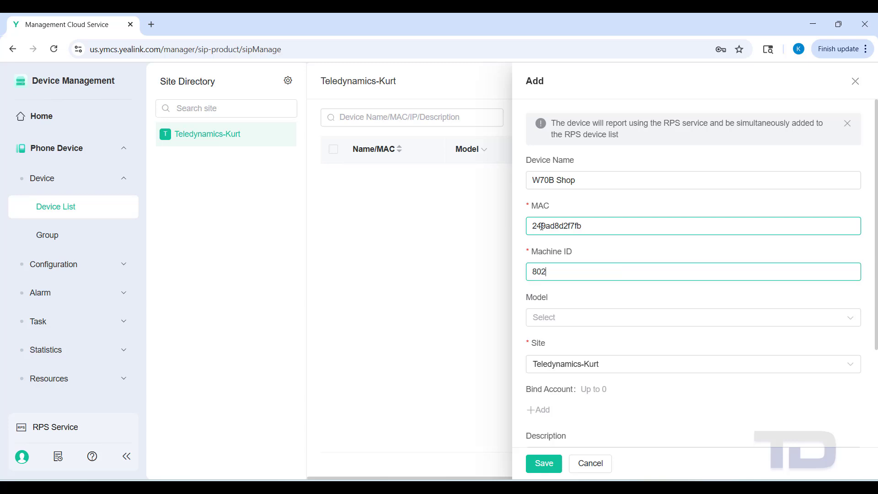
{"action": "type", "text": "017f102508617"}
Choose model W70B, enter description 'Shop', and save the device.
{"action": "left_click", "coordinate": [546, 320]}
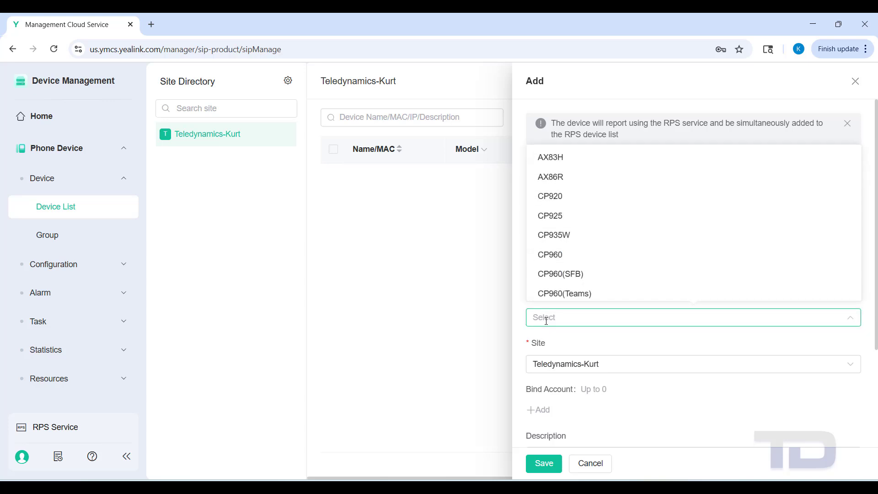
{"action": "scroll", "coordinate": [612, 288], "scroll_direction": "down", "scroll_amount": 8}
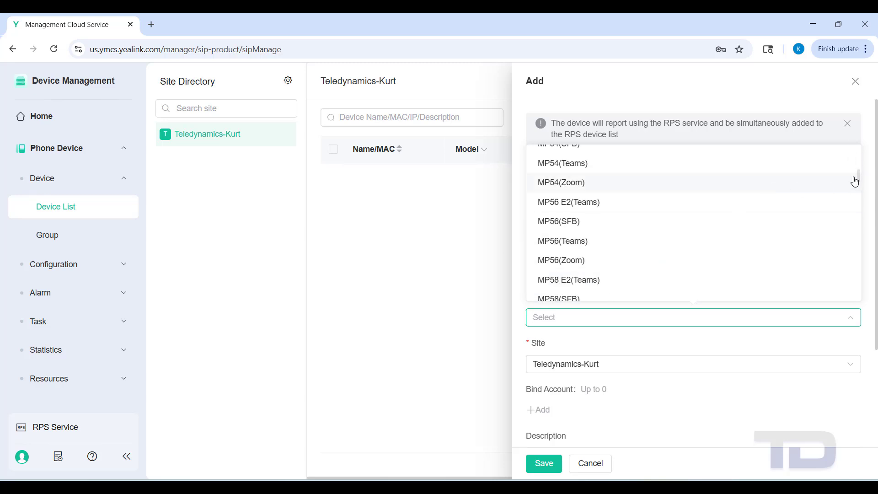
{"action": "left_click_drag", "start_coordinate": [854, 182], "coordinate": [846, 292]}
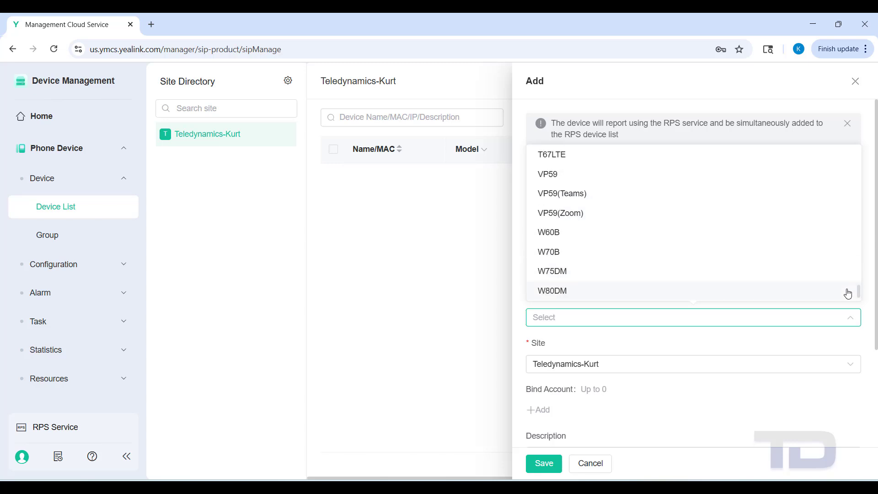
{"action": "left_click", "coordinate": [550, 251]}
{"action": "scroll", "coordinate": [593, 384], "scroll_direction": "down", "scroll_amount": 2}
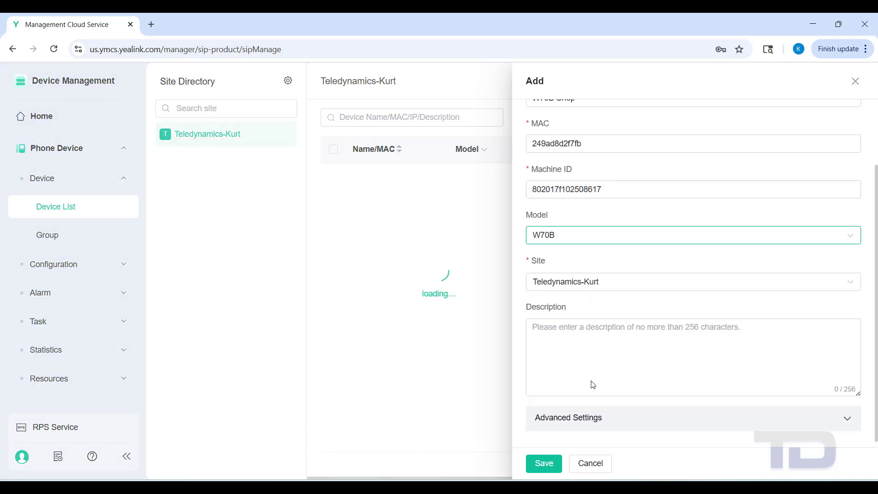
{"action": "left_click", "coordinate": [556, 372]}
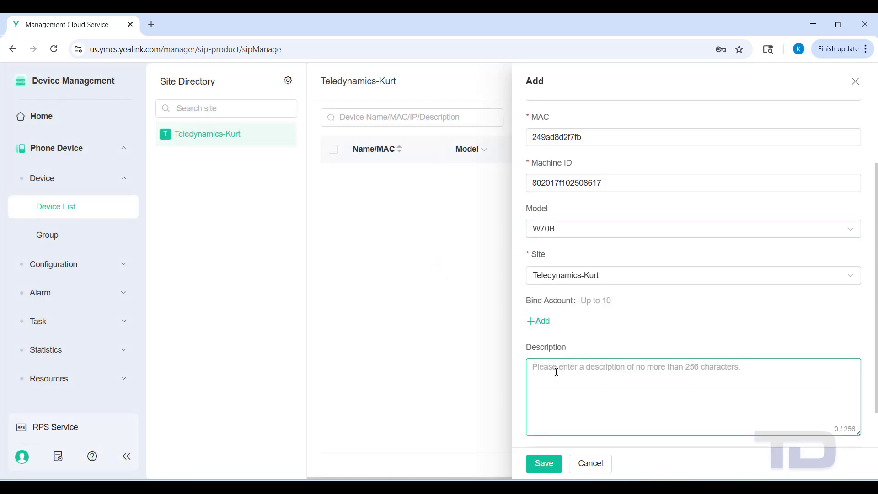
{"action": "type", "text": "Shop"}
{"action": "scroll", "coordinate": [556, 372], "scroll_direction": "up", "scroll_amount": 1}
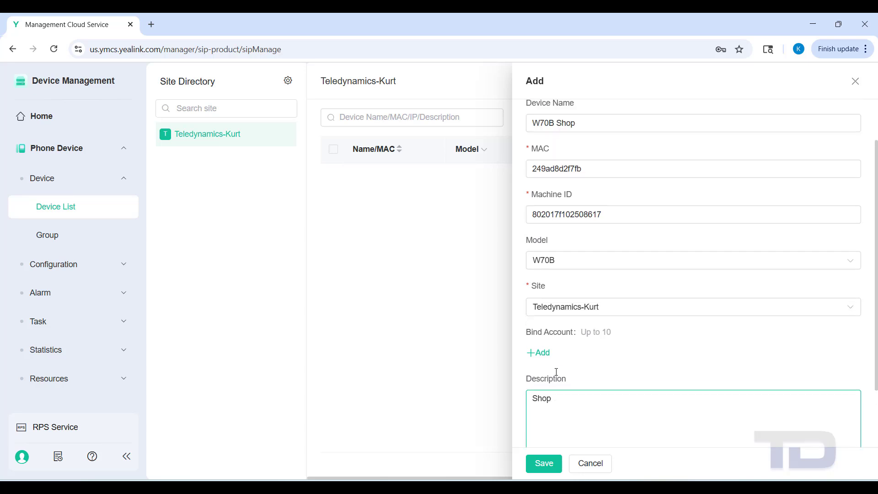
{"action": "scroll", "coordinate": [557, 366], "scroll_direction": "down", "scroll_amount": 1}
{"action": "scroll", "coordinate": [557, 359], "scroll_direction": "up", "scroll_amount": 1}
{"action": "scroll", "coordinate": [557, 360], "scroll_direction": "down", "scroll_amount": 1}
{"action": "left_click", "coordinate": [543, 464]}
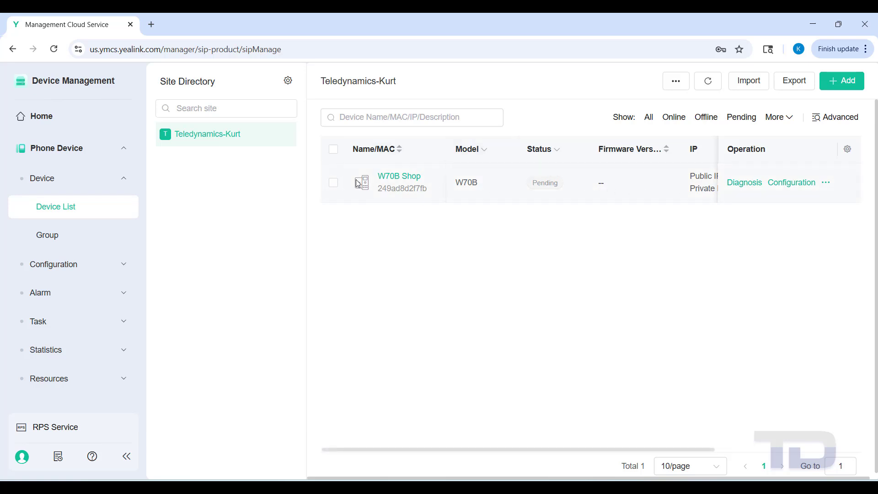
Hide the Site Directory and refresh until W70B Shop shows Online at firmware 146.85.0.40.
{"action": "left_click", "coordinate": [306, 84]}
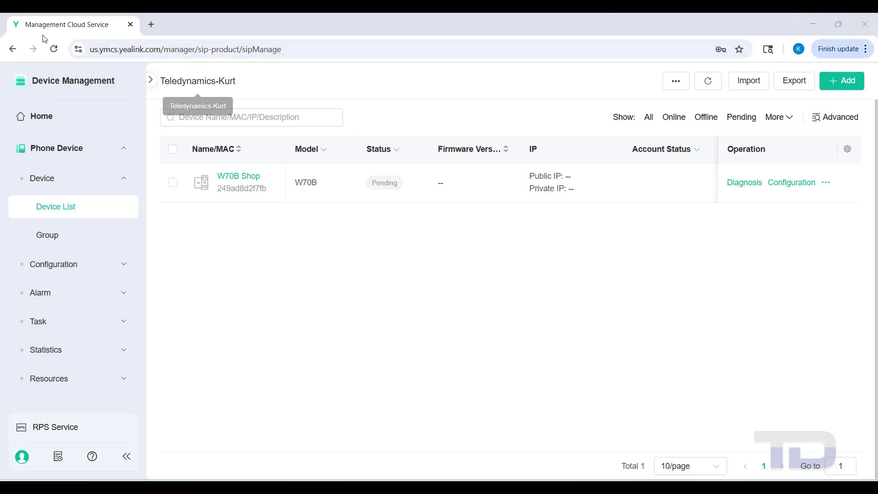
{"action": "left_click", "coordinate": [54, 49]}
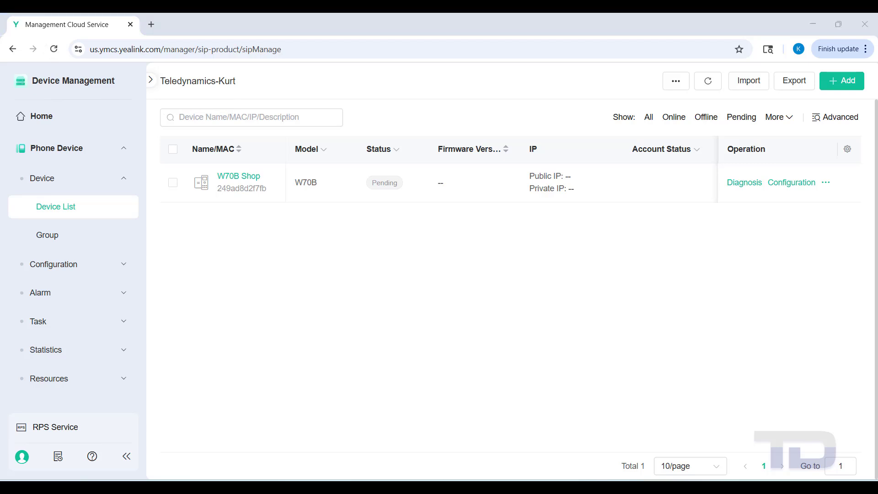
{"action": "left_click", "coordinate": [707, 84]}
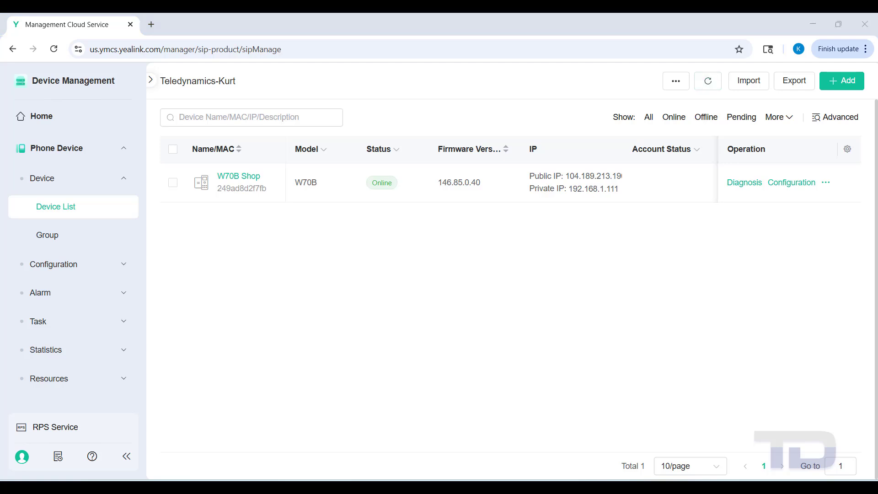
Run a One-Click Export of W70B Shop diagnostics with duration 180.
{"action": "left_click", "coordinate": [735, 185]}
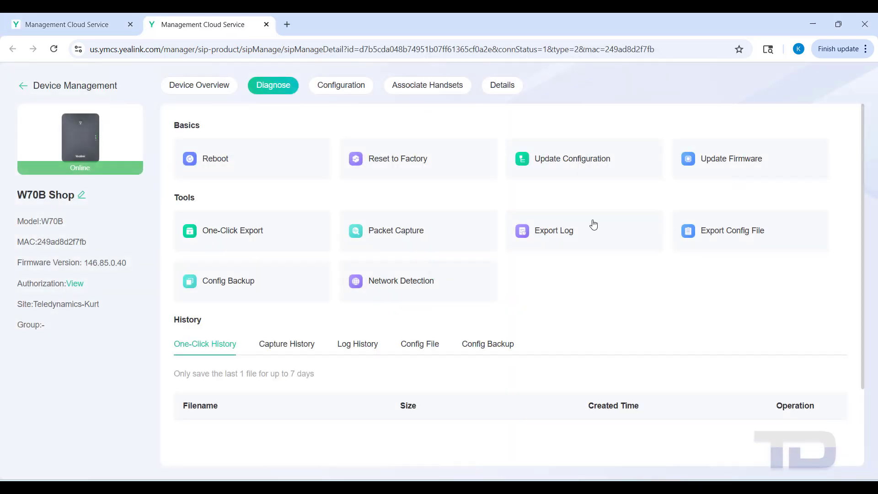
{"action": "left_click", "coordinate": [209, 235]}
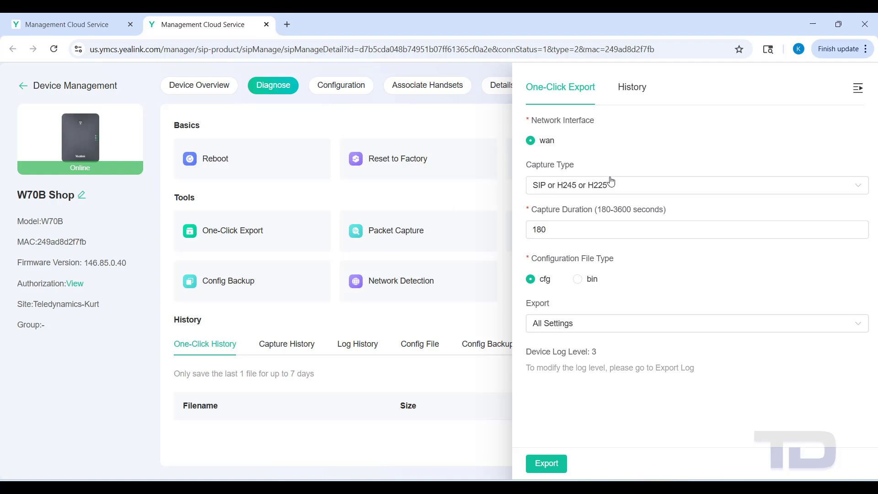
{"action": "left_click", "coordinate": [566, 238]}
{"action": "left_click", "coordinate": [548, 465]}
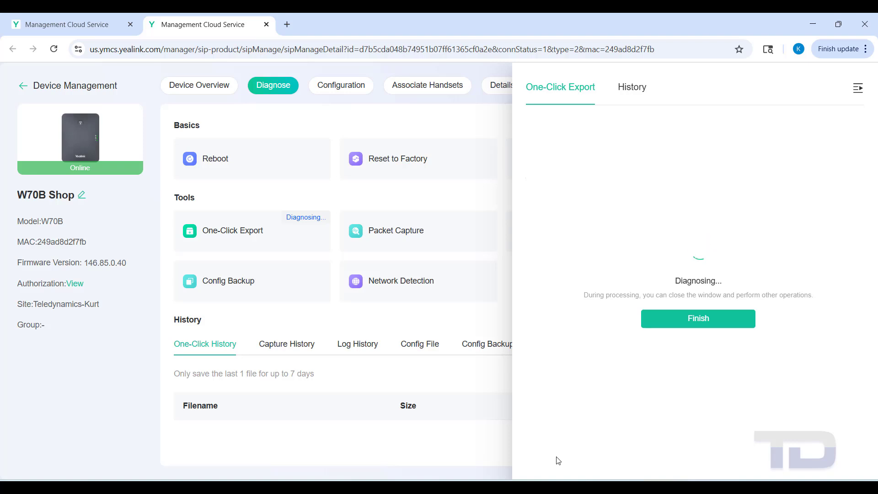
{"action": "left_click", "coordinate": [680, 320]}
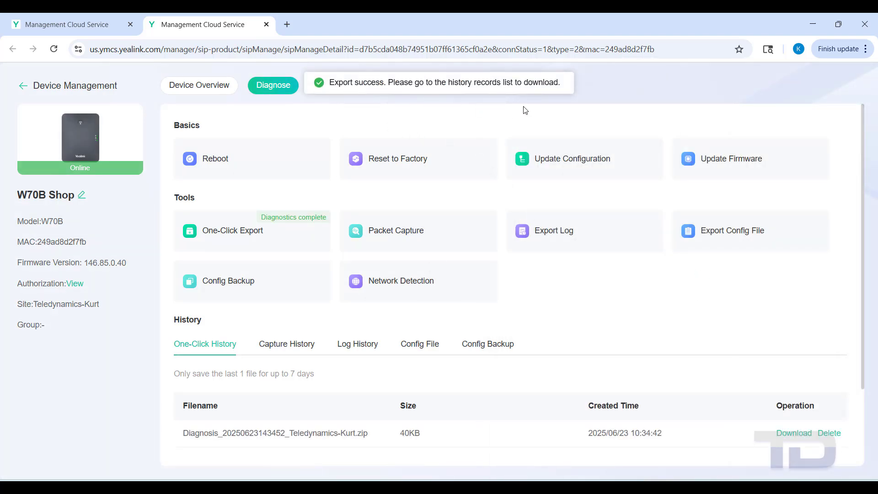
Set the device log level to 6 in Export Log and export the logs.
{"action": "left_click", "coordinate": [555, 237]}
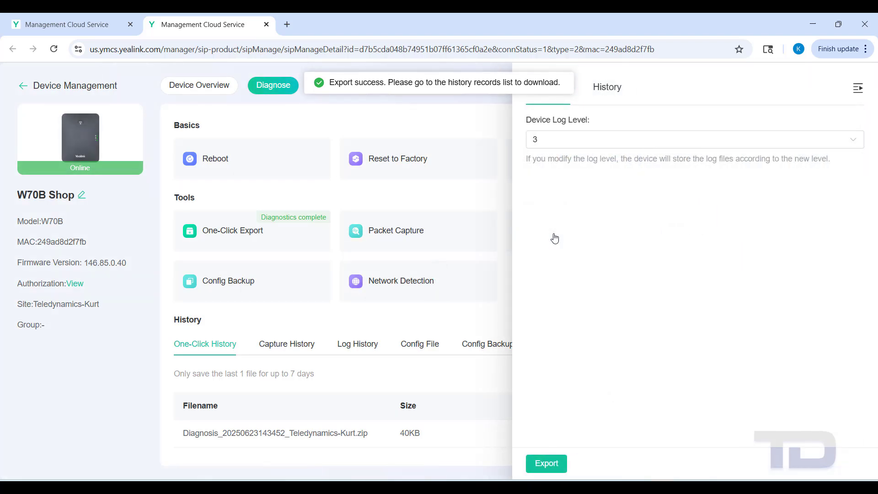
{"action": "left_click", "coordinate": [857, 140]}
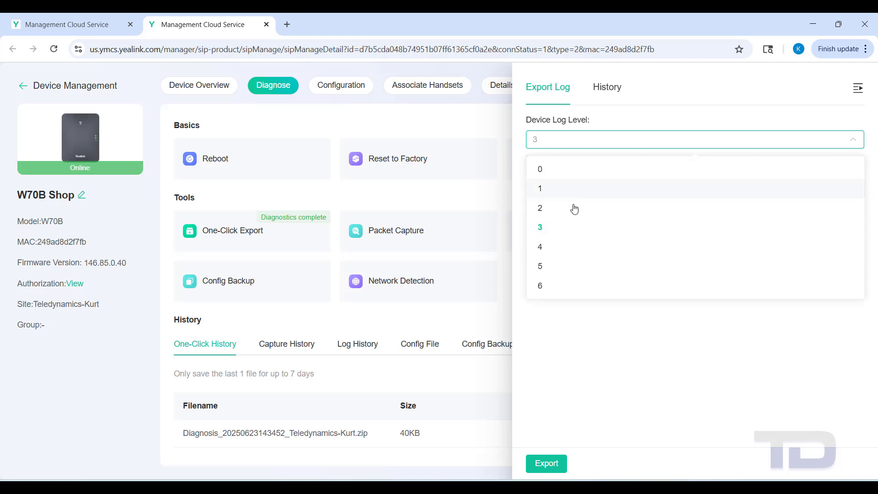
{"action": "left_click", "coordinate": [540, 287]}
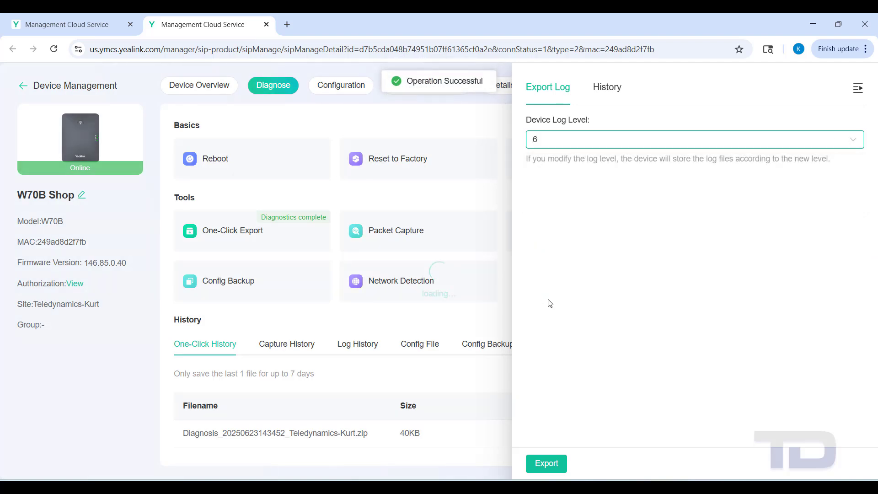
{"action": "left_click", "coordinate": [547, 464]}
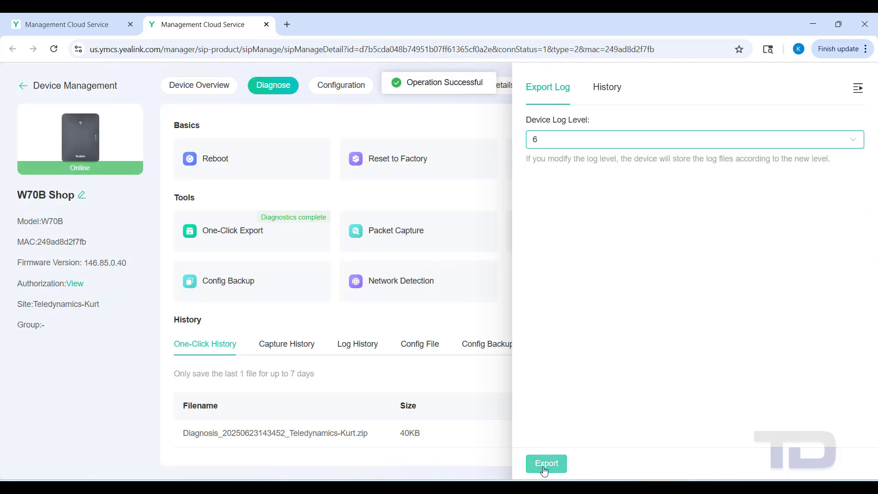
{"action": "left_click", "coordinate": [443, 129]}
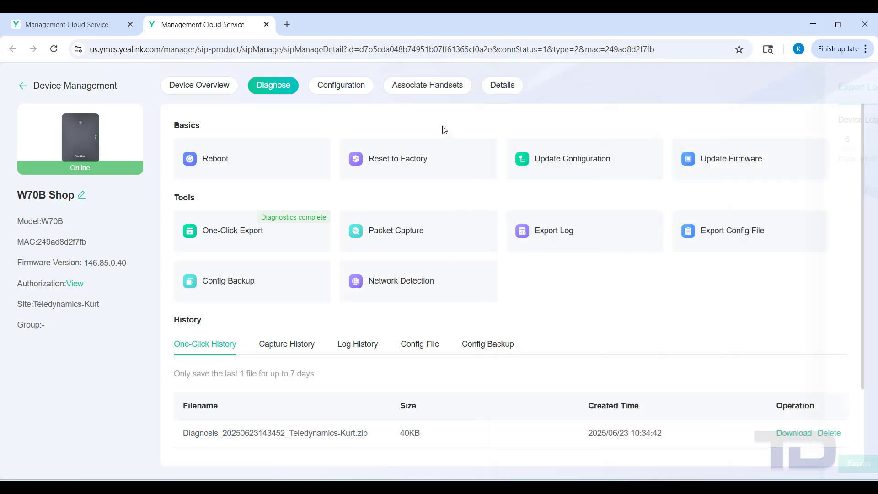
Complete the finished diagnosis results and launch another One-Click Export.
{"action": "left_click", "coordinate": [215, 233]}
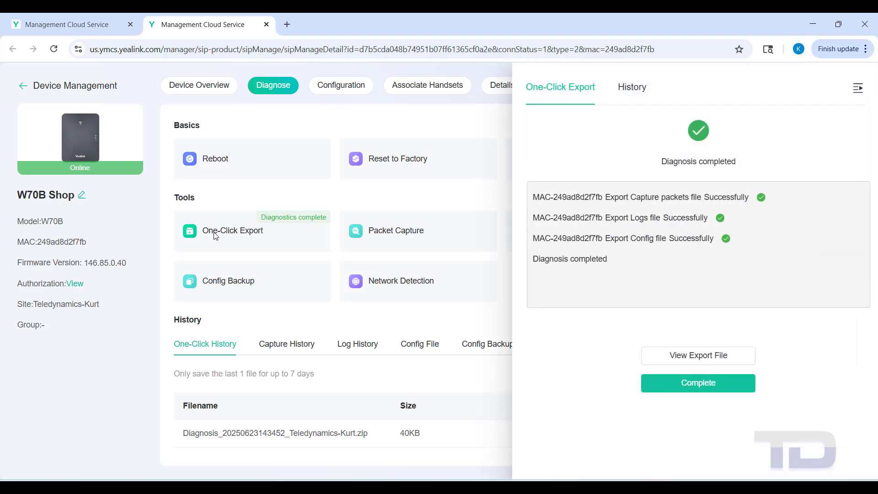
{"action": "left_click", "coordinate": [691, 388]}
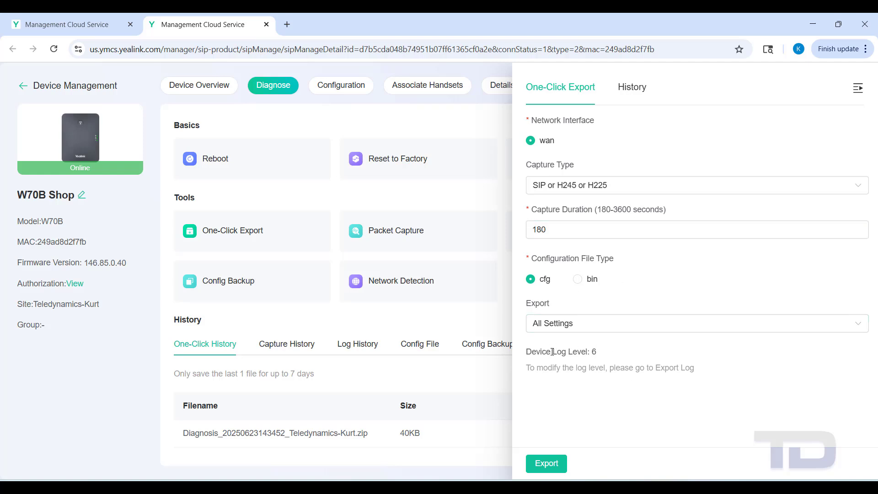
{"action": "left_click", "coordinate": [541, 468]}
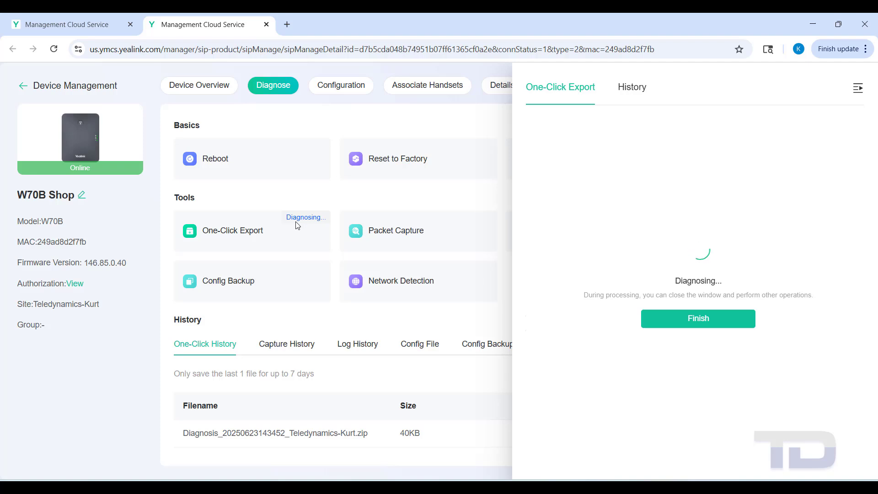
Review the available W70B firmware versions, then close Update Firmware without applying.
{"action": "left_click", "coordinate": [439, 202]}
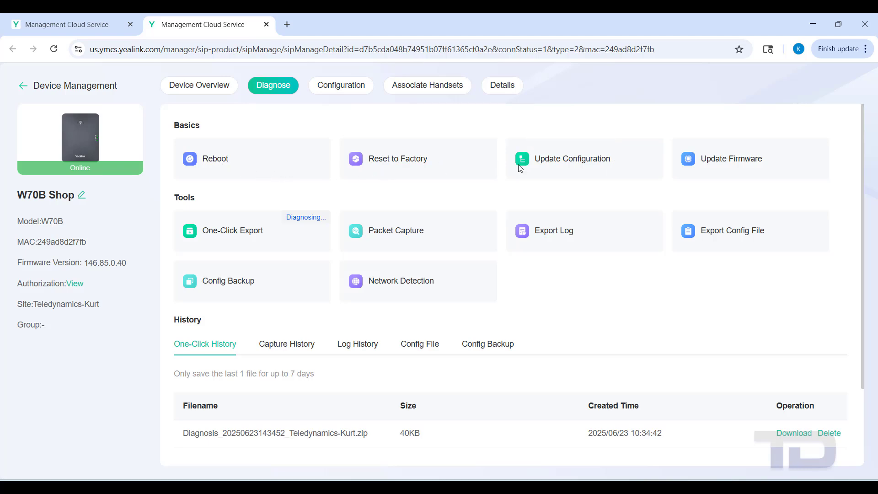
{"action": "left_click", "coordinate": [736, 163]}
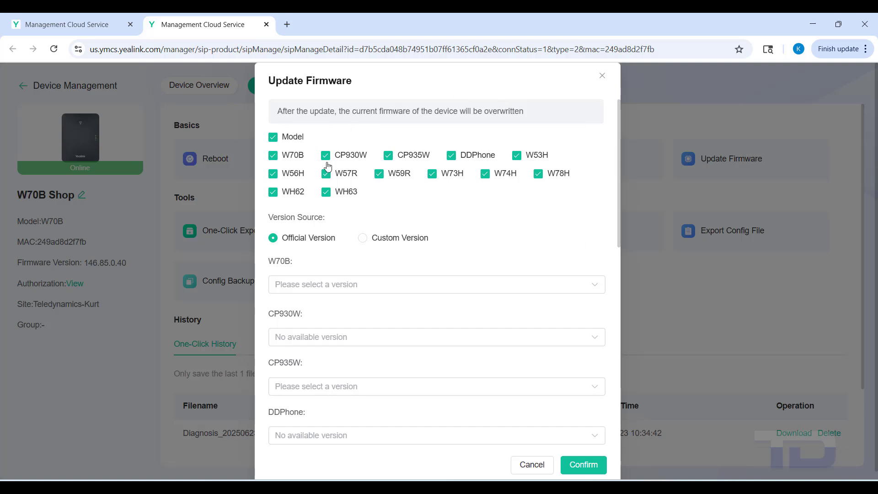
{"action": "left_click", "coordinate": [290, 284]}
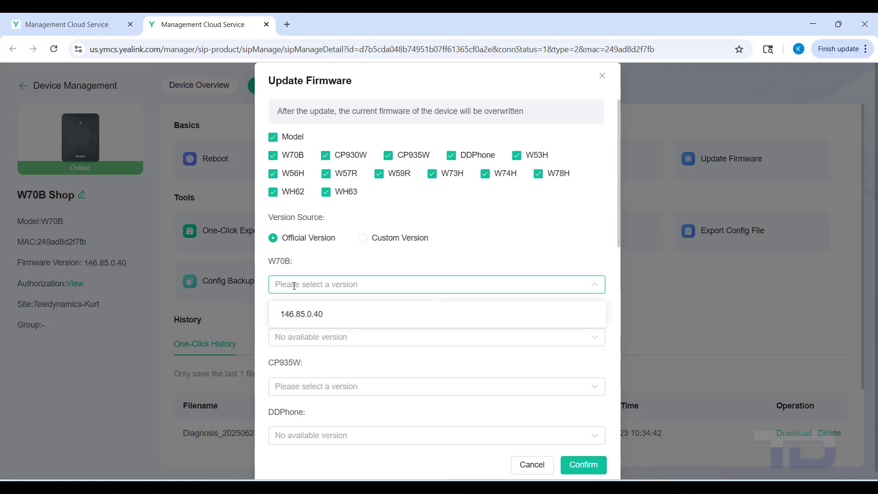
{"action": "left_click", "coordinate": [294, 285]}
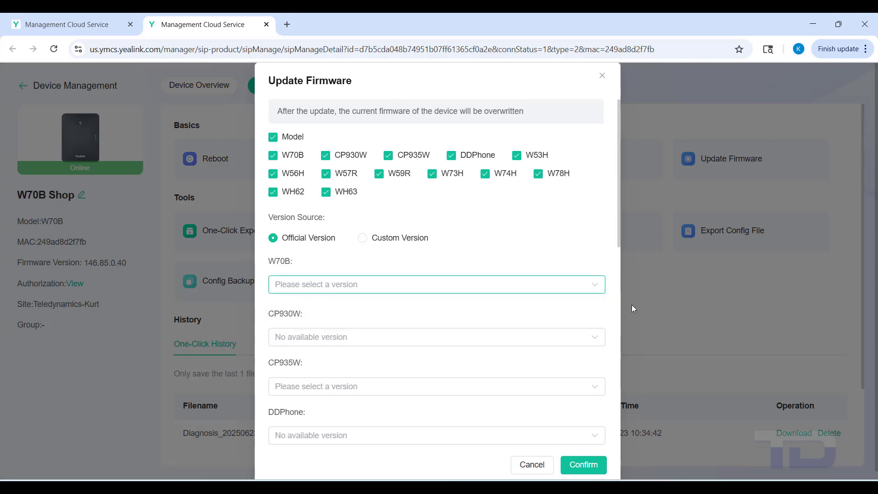
{"action": "left_click", "coordinate": [596, 289]}
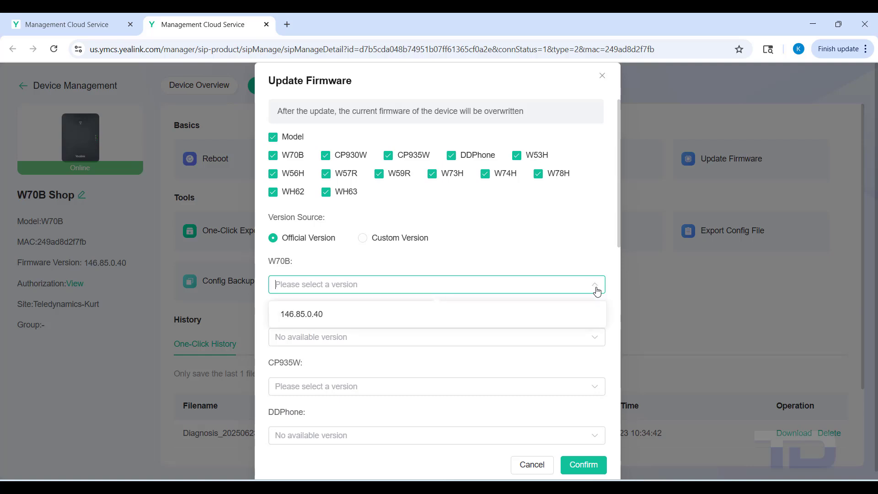
{"action": "left_click", "coordinate": [596, 290]}
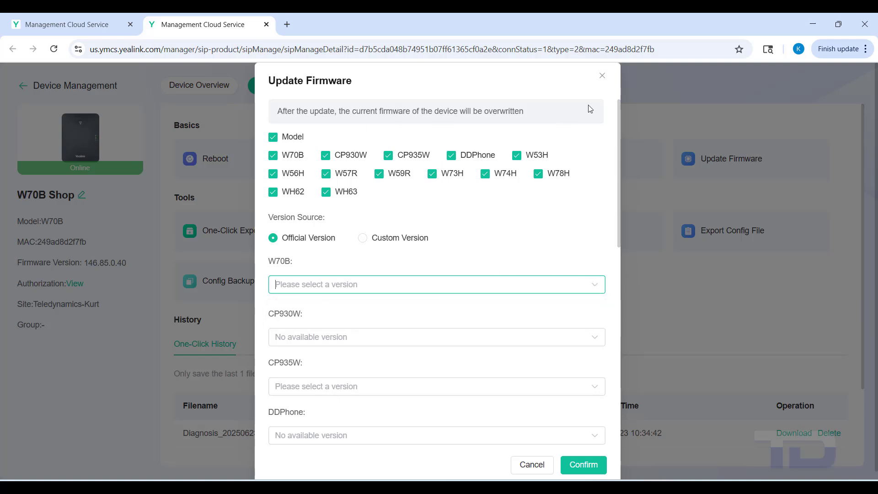
{"action": "left_click", "coordinate": [604, 78]}
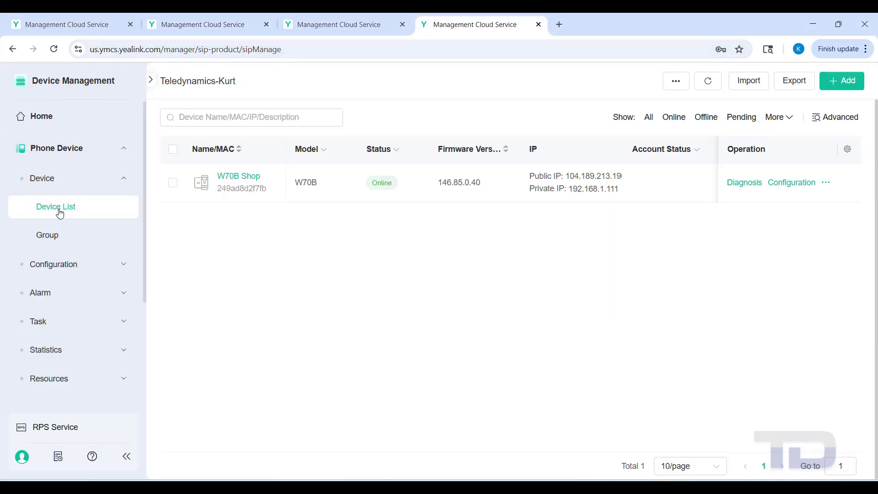
Open Resources > Accounts and choose Add > SIP Account.
{"action": "left_click", "coordinate": [122, 183]}
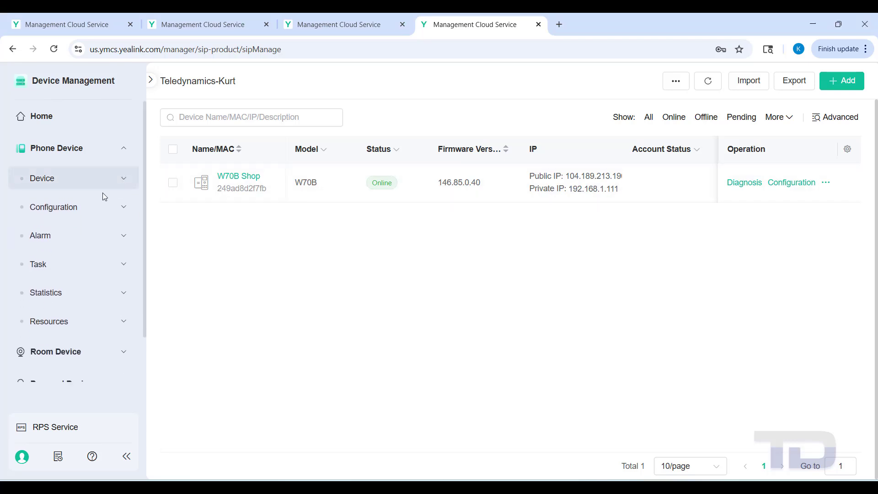
{"action": "left_click", "coordinate": [69, 324]}
{"action": "left_click", "coordinate": [63, 352]}
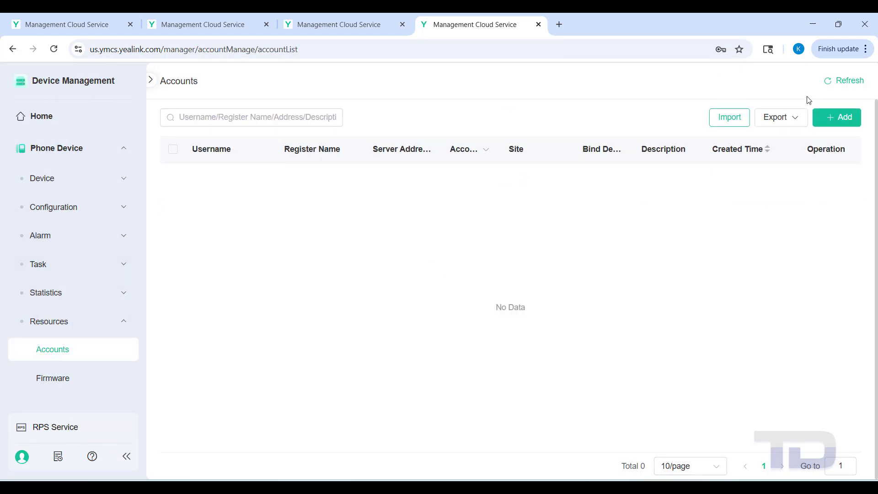
{"action": "left_click", "coordinate": [821, 116]}
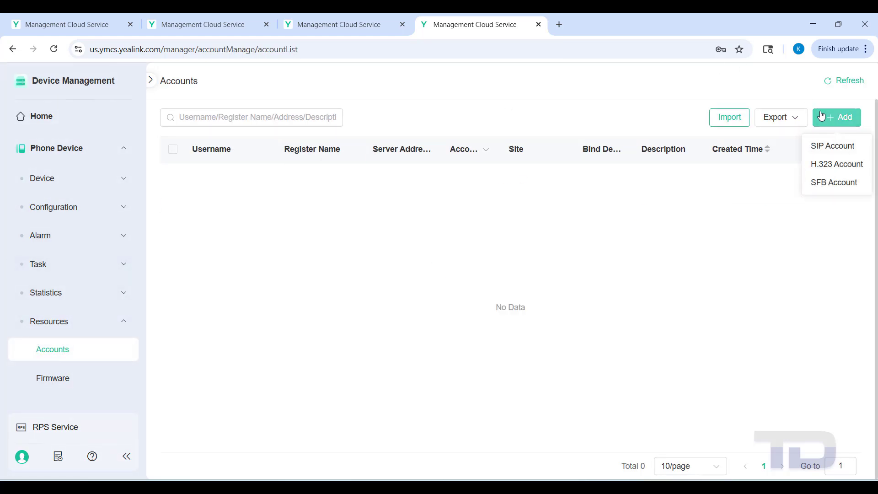
{"action": "left_click", "coordinate": [828, 146]}
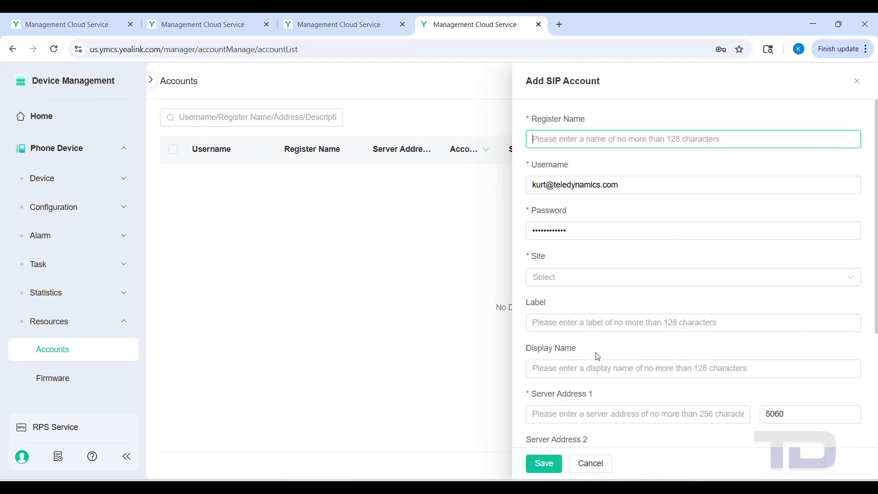
Enter username 1000 and the account password for the new SIP account.
{"action": "type", "text": "1000"}
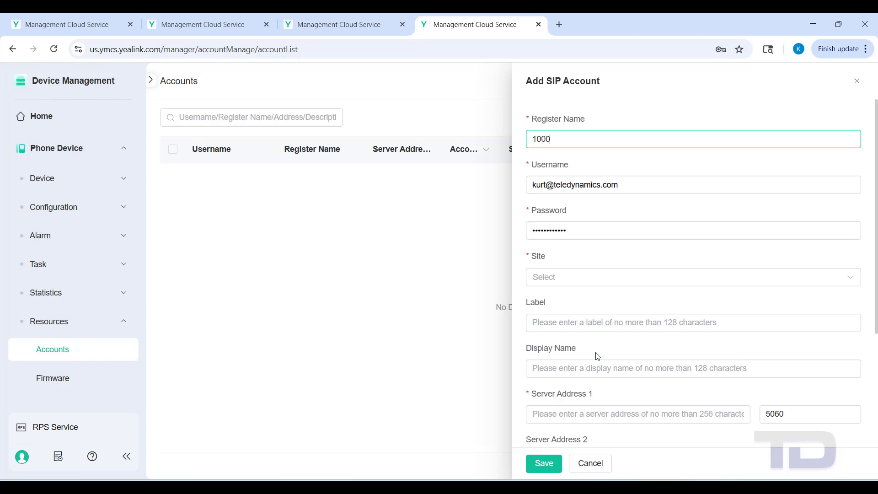
{"action": "key", "text": "Tab"}
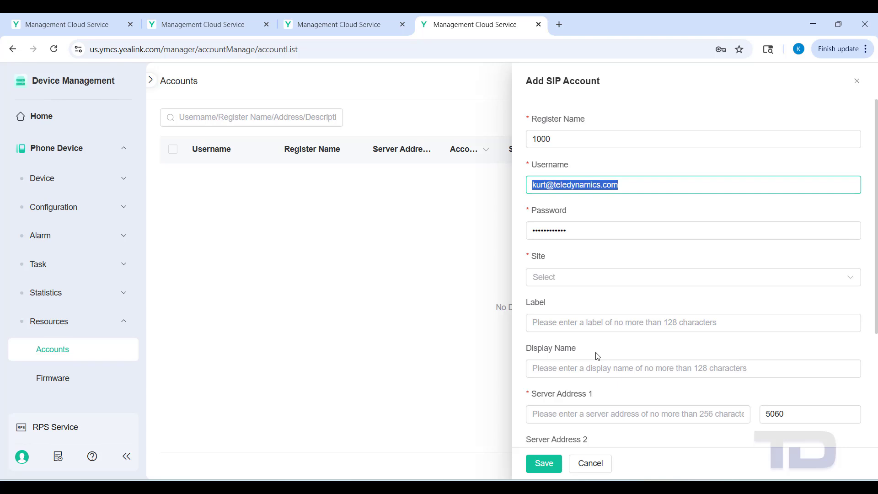
{"action": "type", "text": "1000"}
{"action": "key", "text": "Tab"}
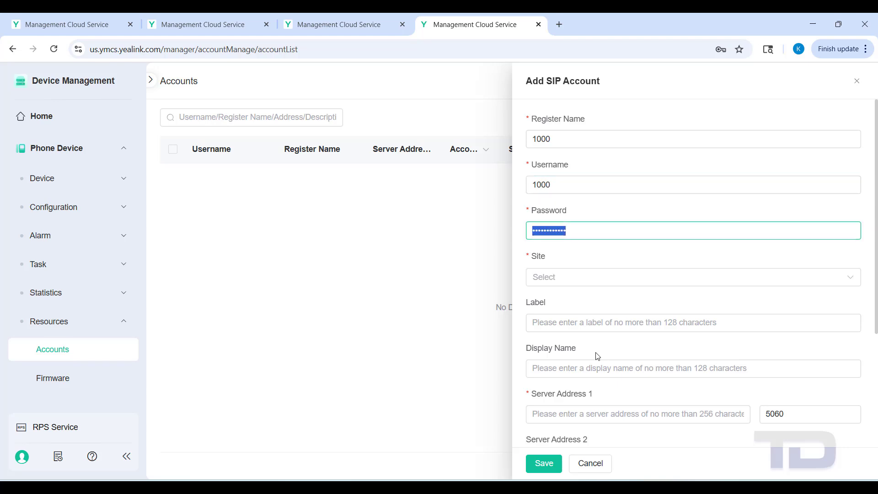
{"action": "type", "text": "1"}
Assign the account to the company site, with label 1000 and display name ShopHS1.
{"action": "left_click", "coordinate": [574, 281]}
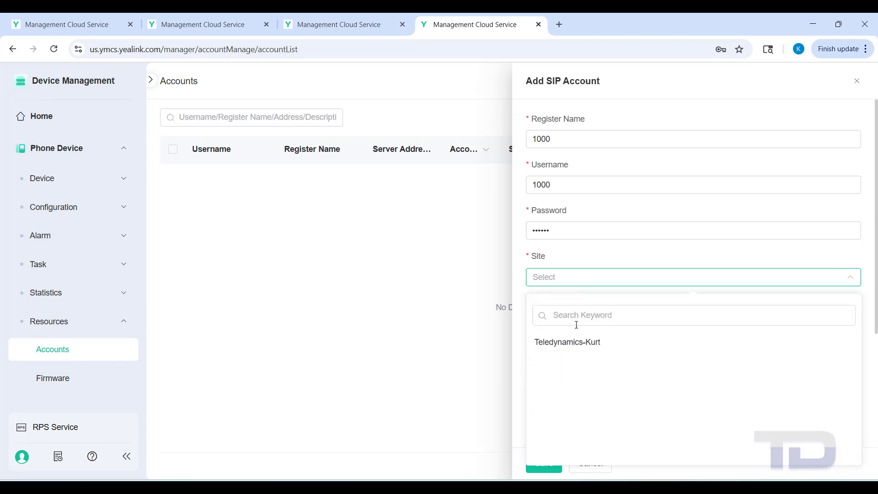
{"action": "left_click", "coordinate": [574, 349]}
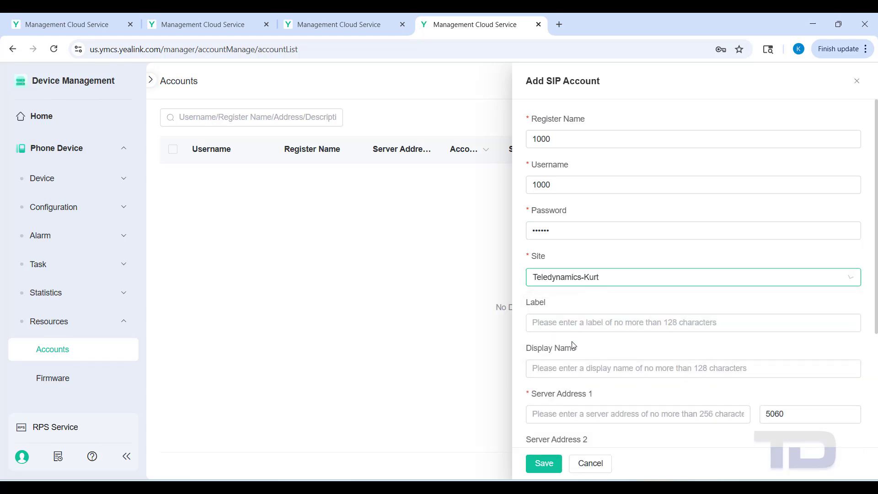
{"action": "left_click", "coordinate": [566, 323]}
{"action": "left_click", "coordinate": [545, 368]}
{"action": "type", "text": "ShopHS1"}
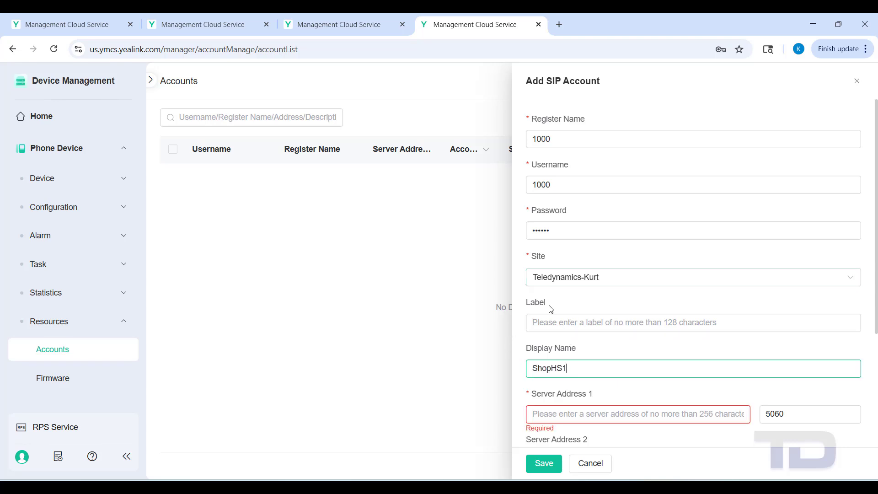
{"action": "left_click", "coordinate": [537, 323]}
{"action": "type", "text": "1000"}
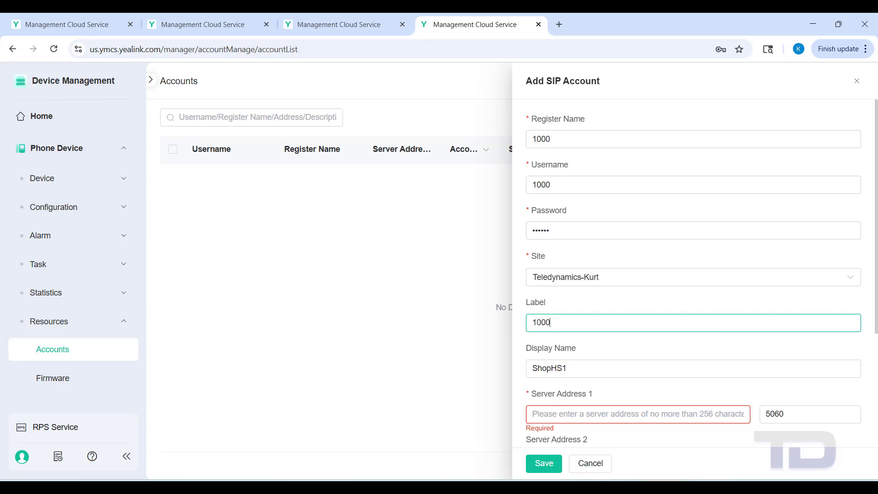
Set Server Address 1 to 192.168.1.10 on port 5060 and save the account.
{"action": "left_click", "coordinate": [591, 412]}
{"action": "type", "text": "192.168.1.10"}
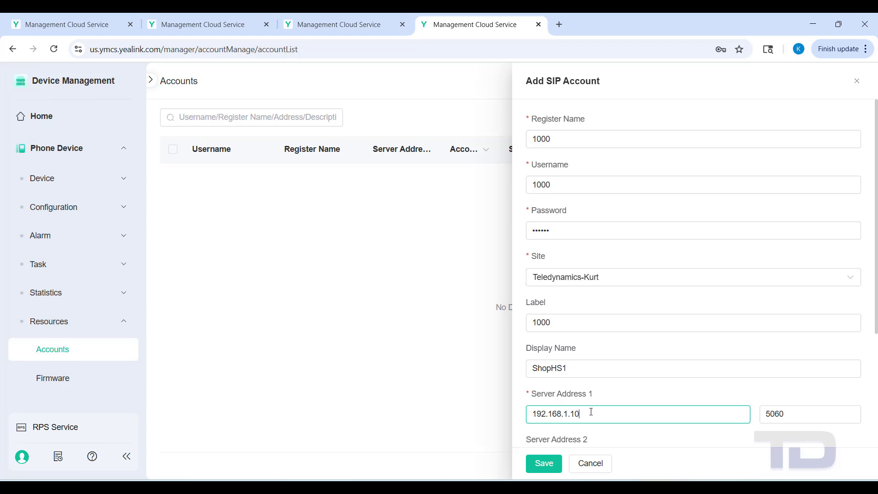
{"action": "scroll", "coordinate": [590, 412], "scroll_direction": "down", "scroll_amount": 1}
{"action": "scroll", "coordinate": [592, 413], "scroll_direction": "up", "scroll_amount": 1}
{"action": "scroll", "coordinate": [594, 414], "scroll_direction": "down", "scroll_amount": 4}
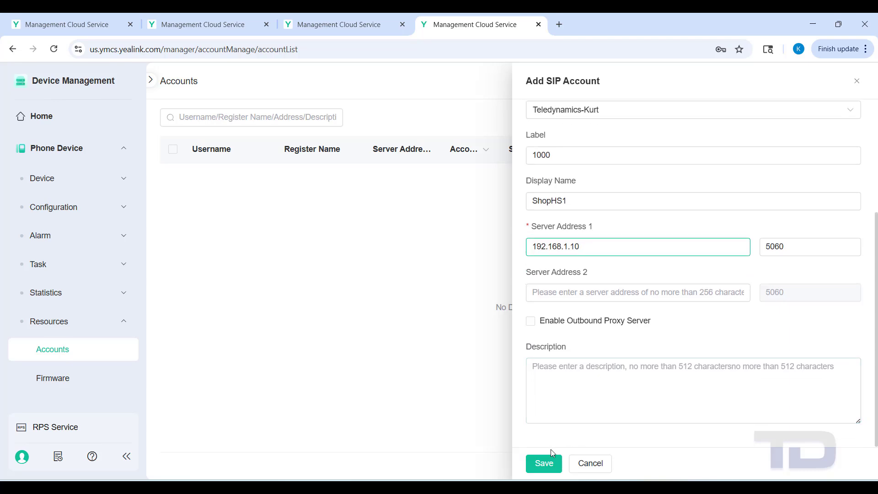
{"action": "left_click", "coordinate": [540, 464]}
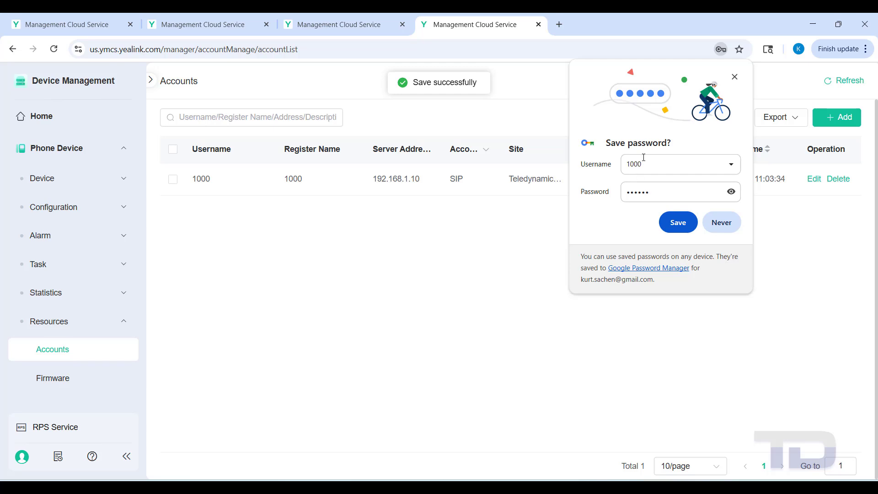
Dismiss Chrome's save-password bubble and open Phone Device > Device > Device List.
{"action": "left_click", "coordinate": [735, 77]}
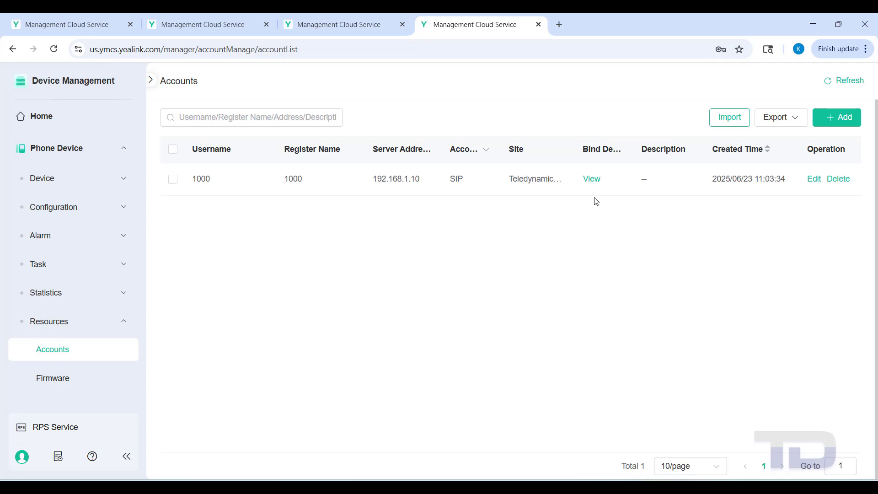
{"action": "left_click", "coordinate": [69, 183]}
{"action": "left_click", "coordinate": [63, 209]}
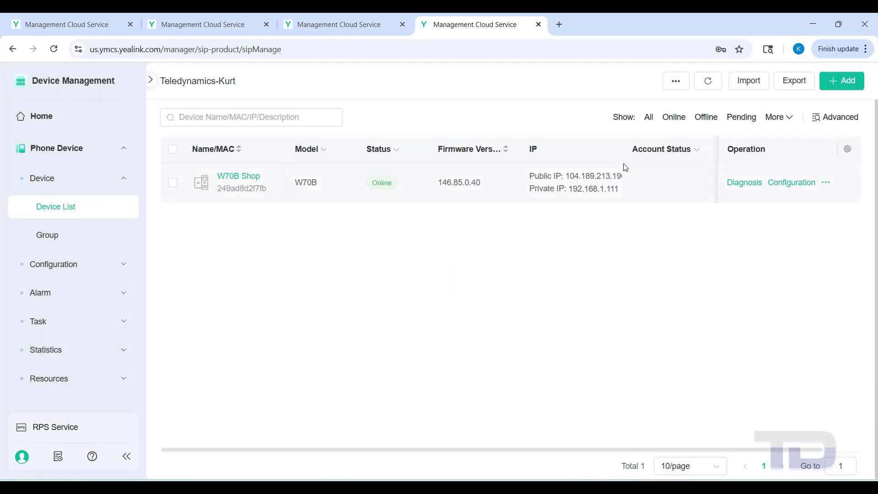
{"action": "left_click", "coordinate": [825, 184]}
{"action": "left_click", "coordinate": [808, 207]}
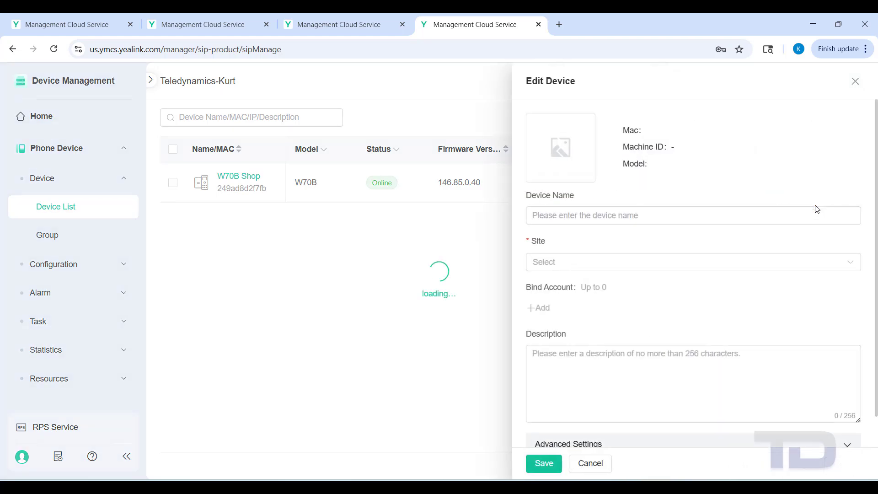
{"action": "left_click", "coordinate": [594, 308]}
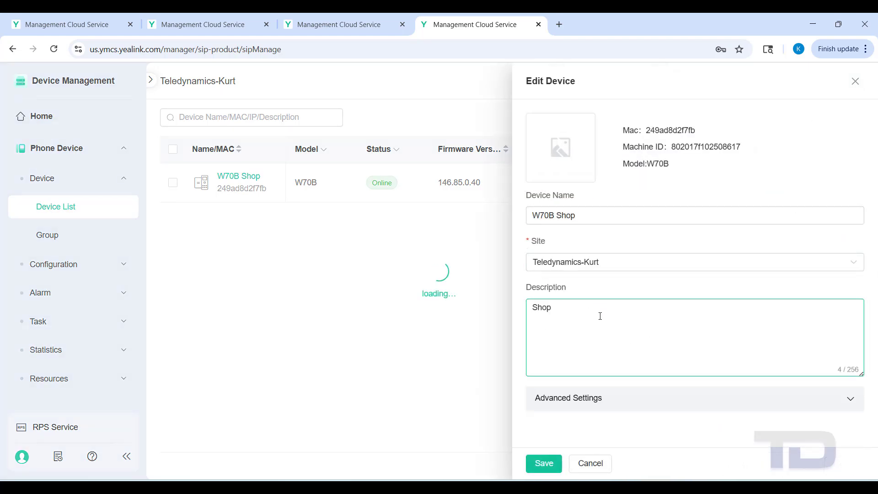
{"action": "left_click", "coordinate": [538, 308]}
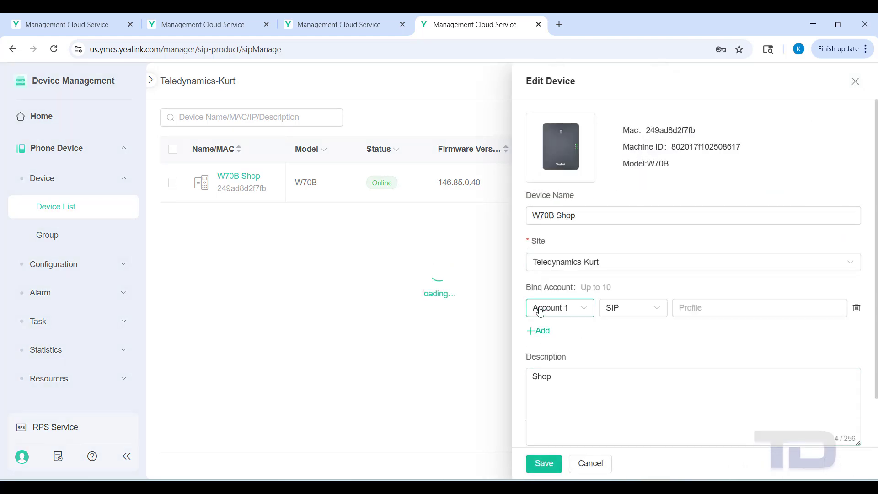
{"action": "left_click", "coordinate": [692, 307]}
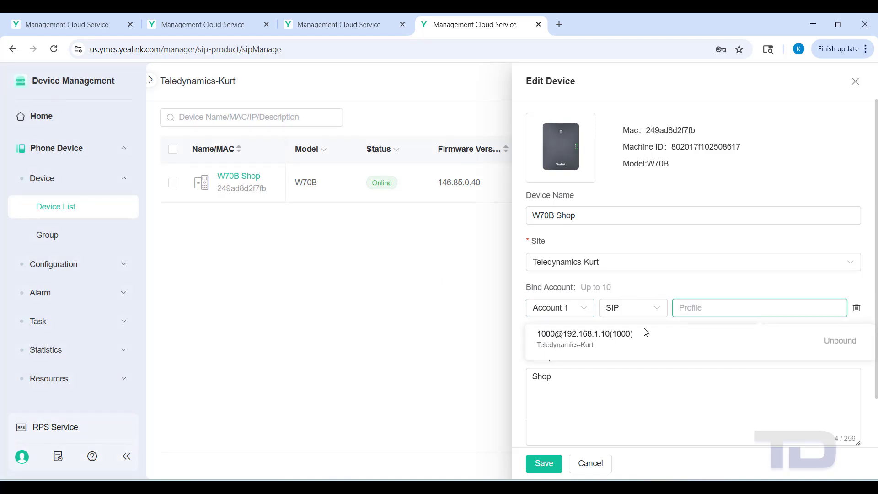
{"action": "left_click", "coordinate": [599, 336]}
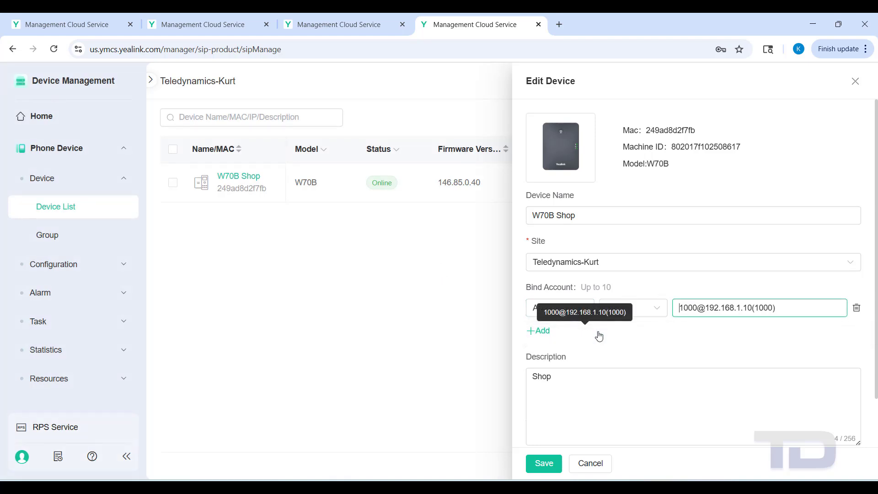
{"action": "left_click", "coordinate": [544, 465]}
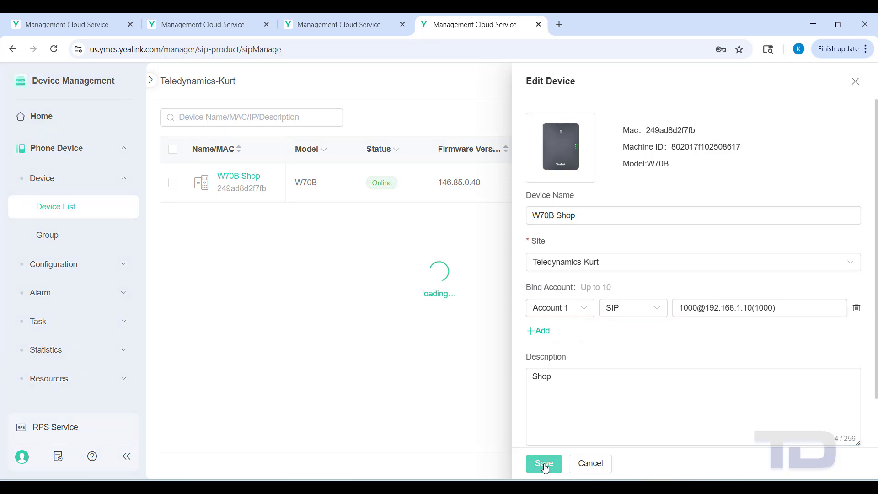
{"action": "left_click", "coordinate": [543, 464]}
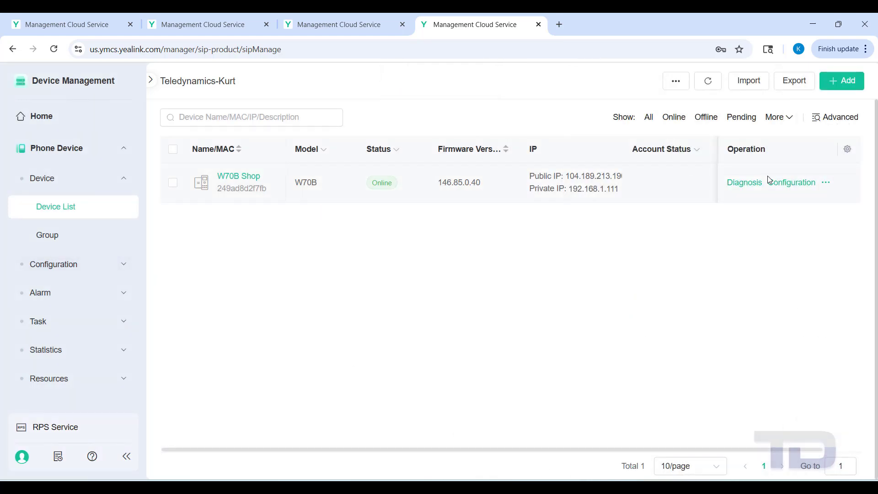
{"action": "key", "text": "ctrl+w"}
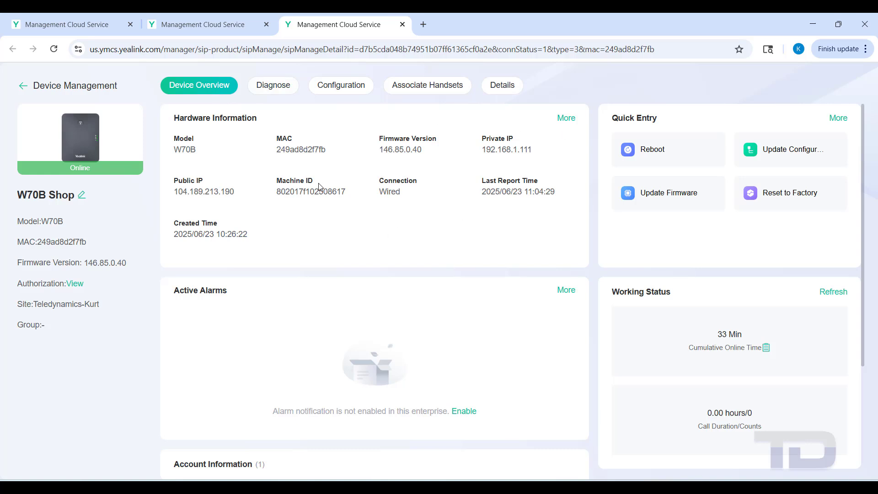
{"action": "scroll", "coordinate": [332, 288], "scroll_direction": "down", "scroll_amount": 3}
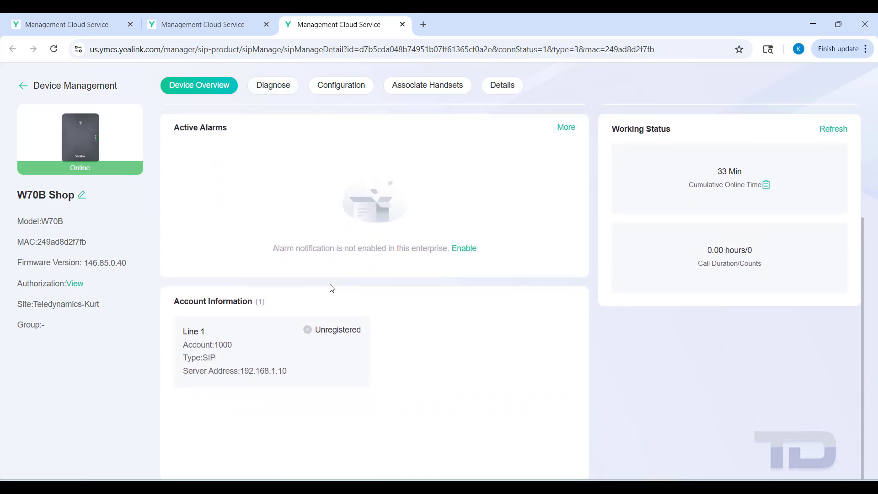
{"action": "mouse_move", "coordinate": [330, 366]}
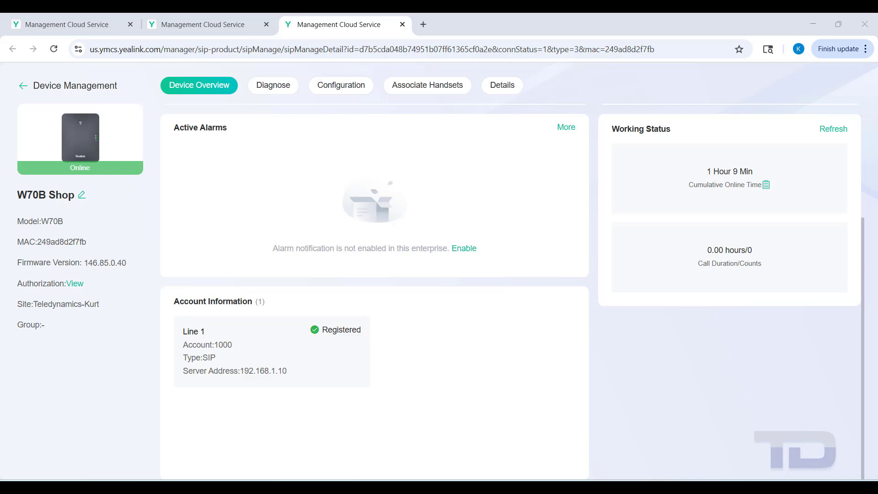
{"action": "mouse_move", "coordinate": [253, 349]}
{"action": "left_click", "coordinate": [21, 86]}
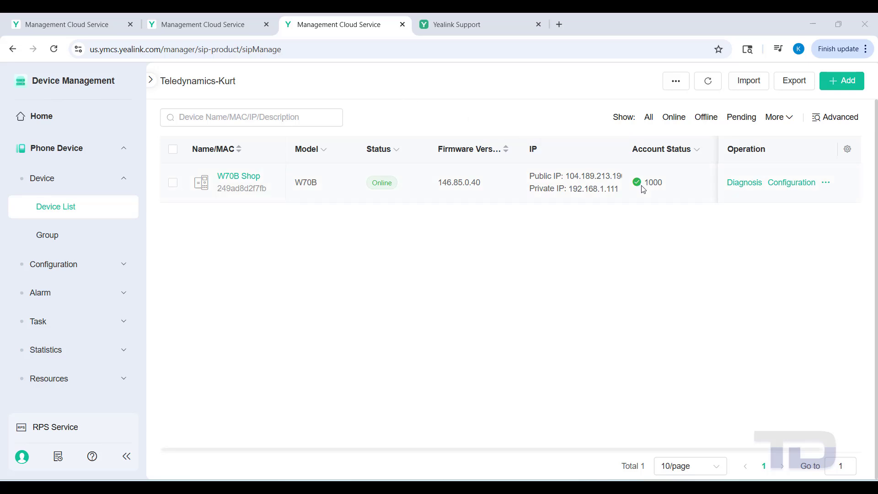
Switch to the Yealink Support tab showing the YMCS Quick Start For Enterprise article.
{"action": "left_click", "coordinate": [456, 25]}
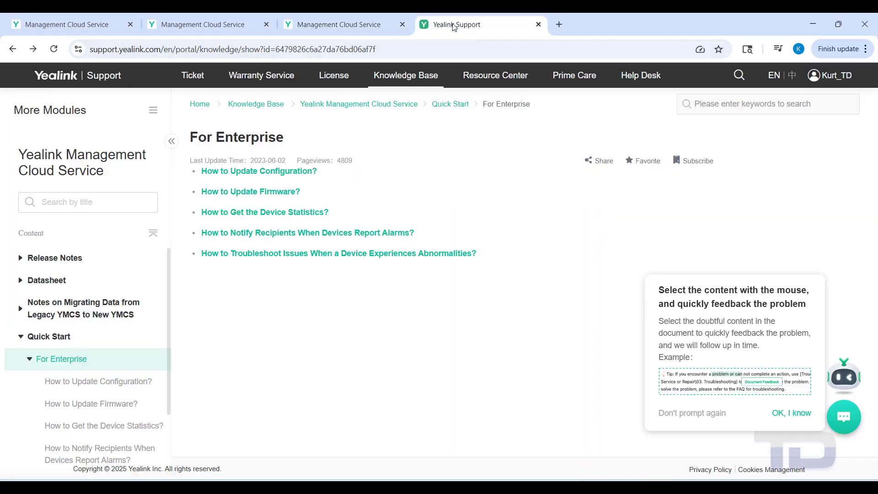